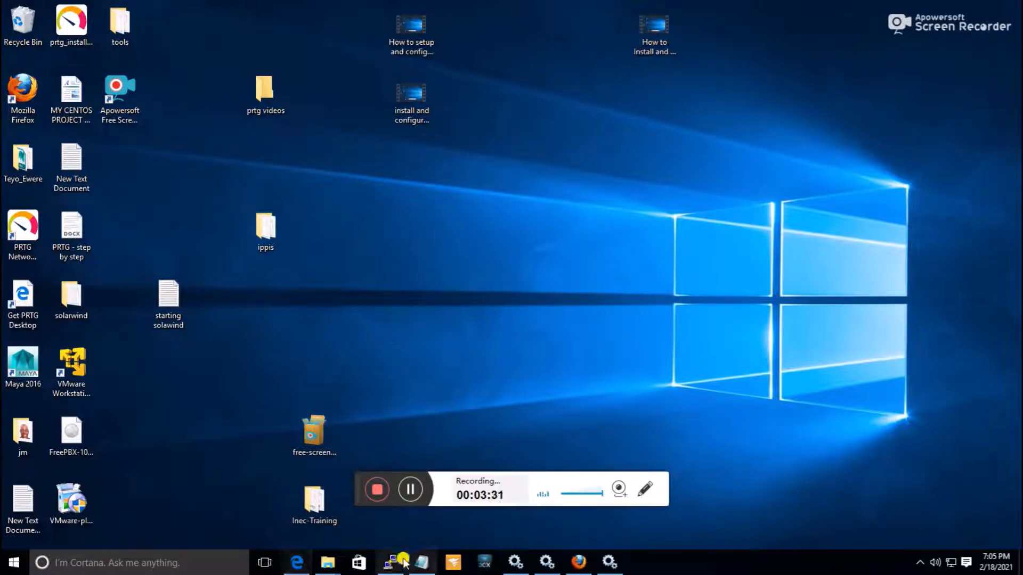
{"action": "left_click", "coordinate": [308, 567]}
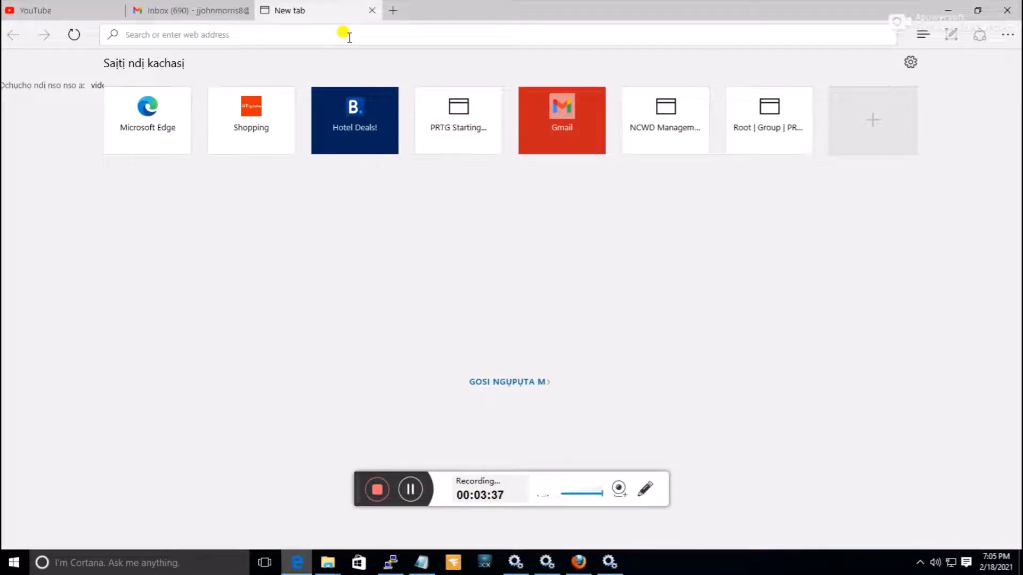
{"action": "type", "text": "http:"}
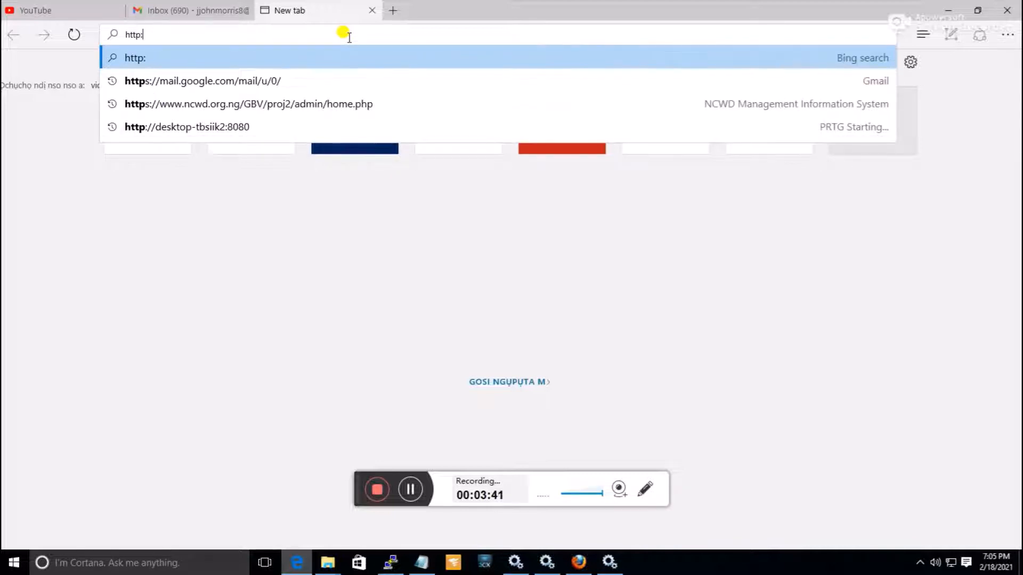
{"action": "type", "text": "//127.0."}
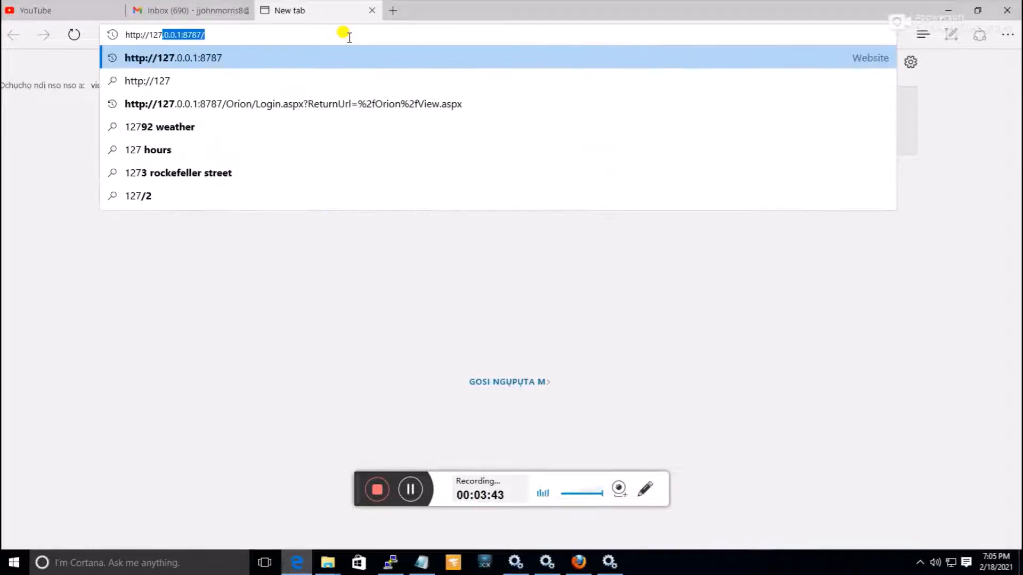
{"action": "type", "text": ".0.0.1"}
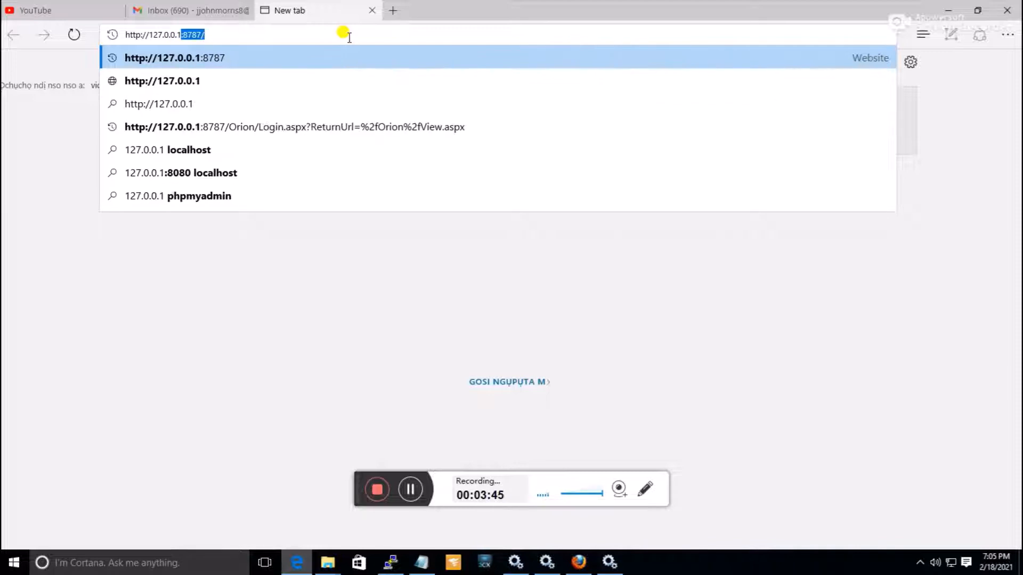
{"action": "key", "text": "Return"}
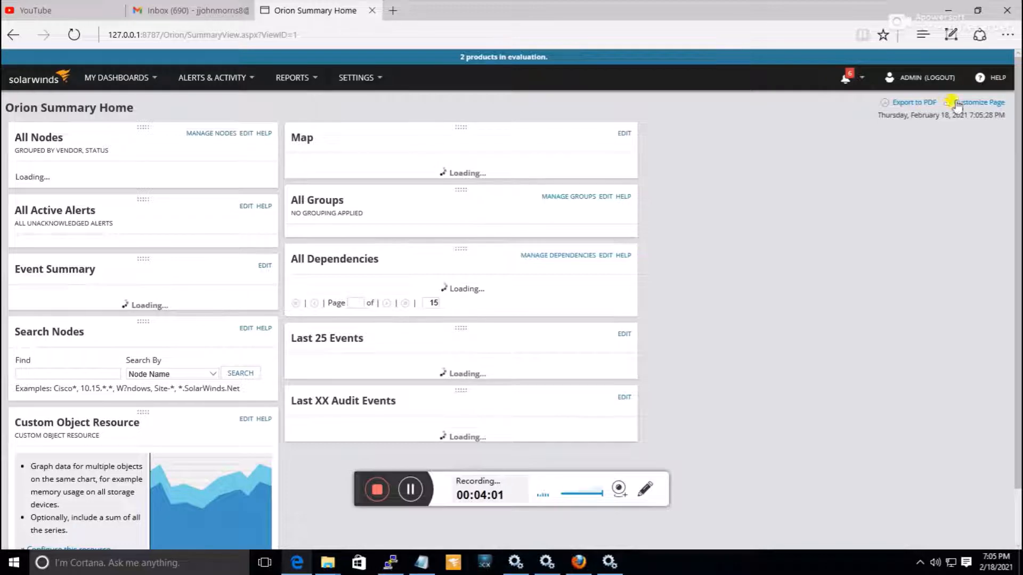
Step: Log out of the Orion web console and log back in as admin with a blank password
{"action": "left_click", "coordinate": [936, 80]}
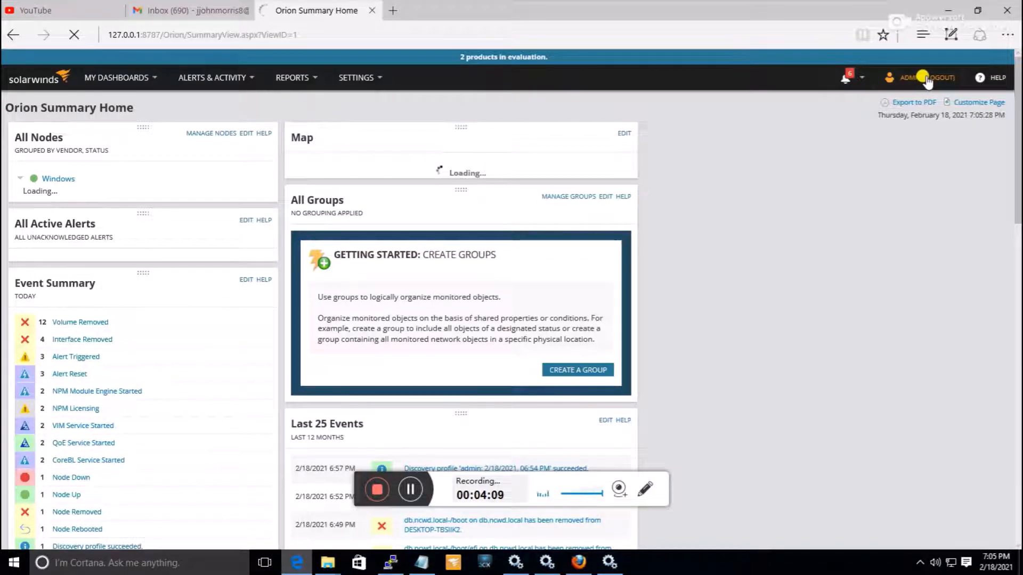
{"action": "left_click", "coordinate": [927, 78]}
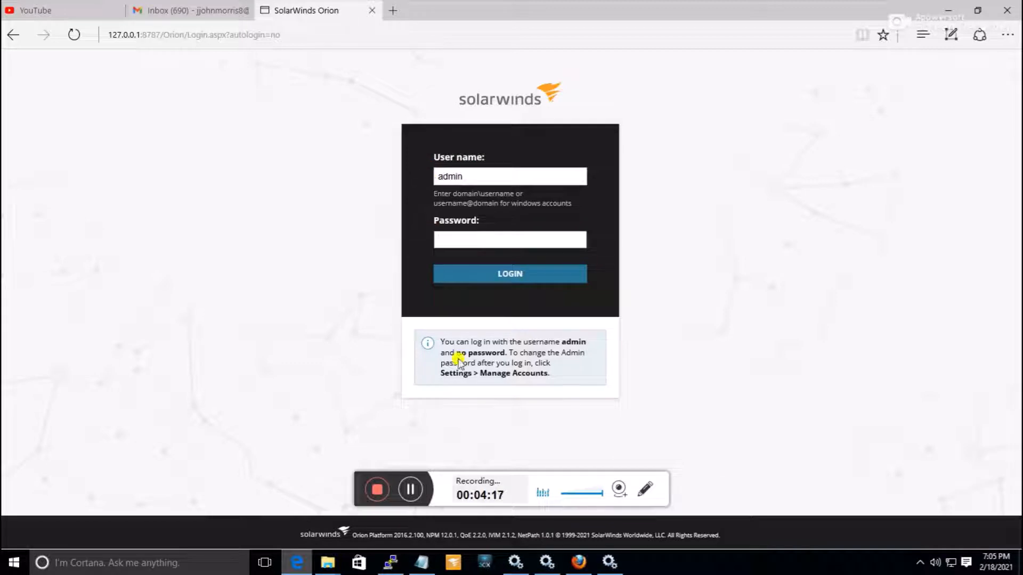
{"action": "key", "text": "shift+Tab"}
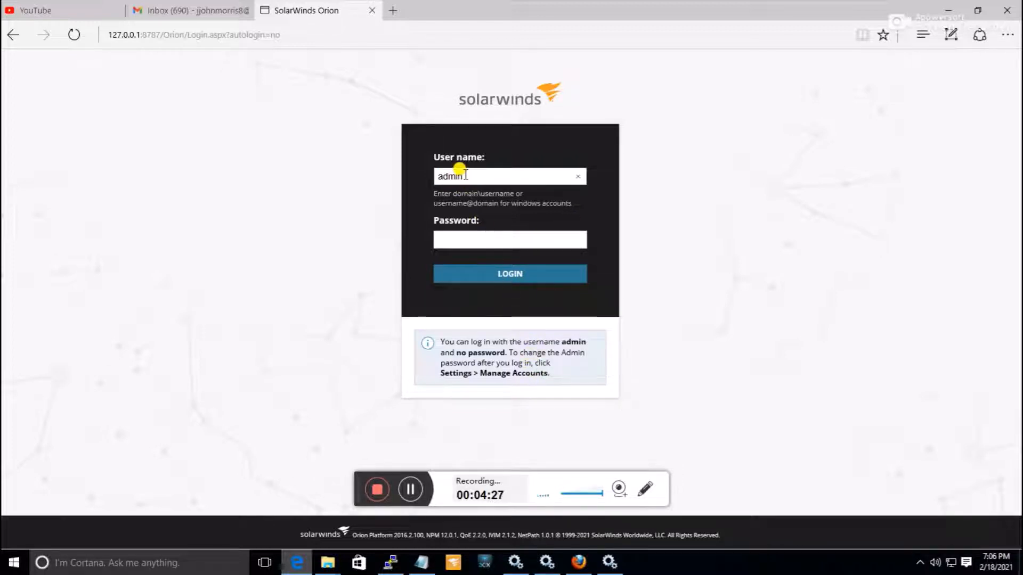
{"action": "left_click", "coordinate": [496, 273]}
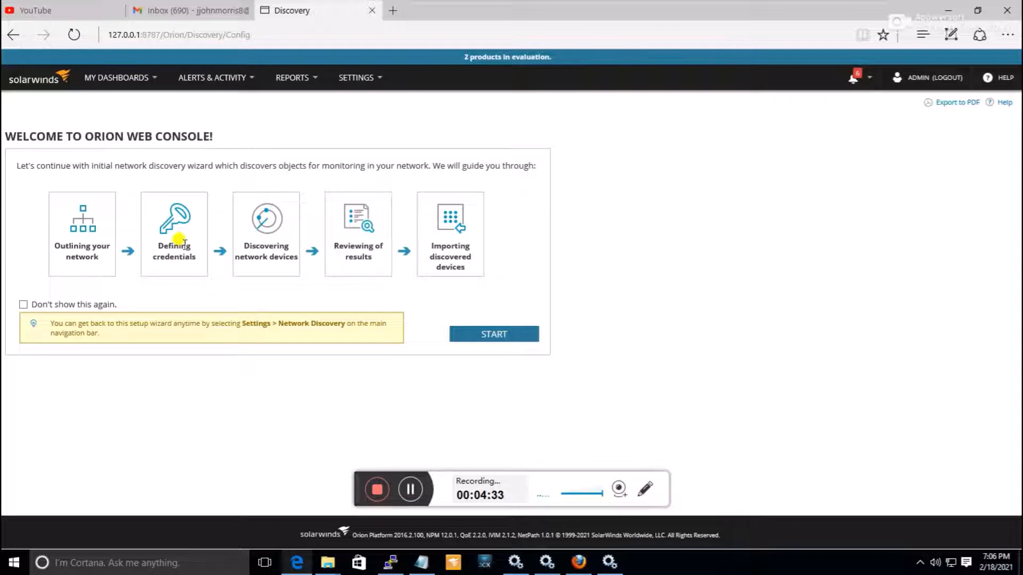
Step: Open Network Discovery from the console settings and start the Network Sonar Wizard
{"action": "mouse_move", "coordinate": [354, 77]}
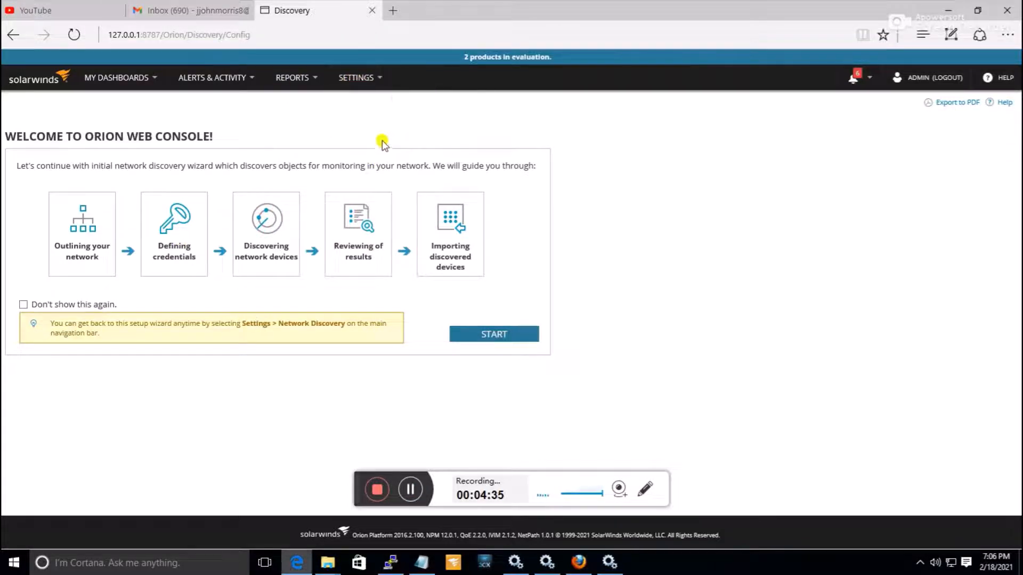
{"action": "left_click", "coordinate": [367, 120]}
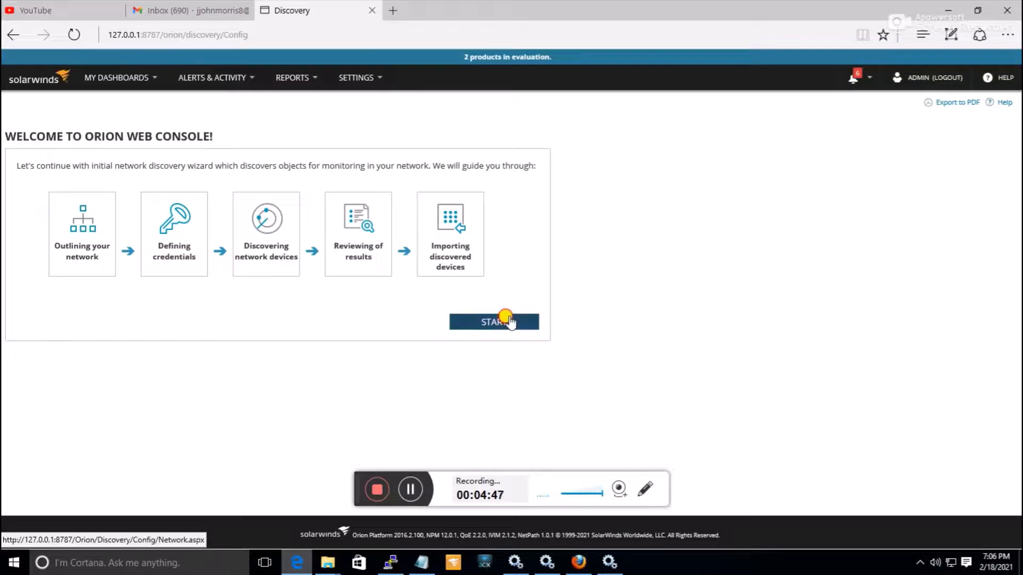
{"action": "left_click", "coordinate": [506, 322]}
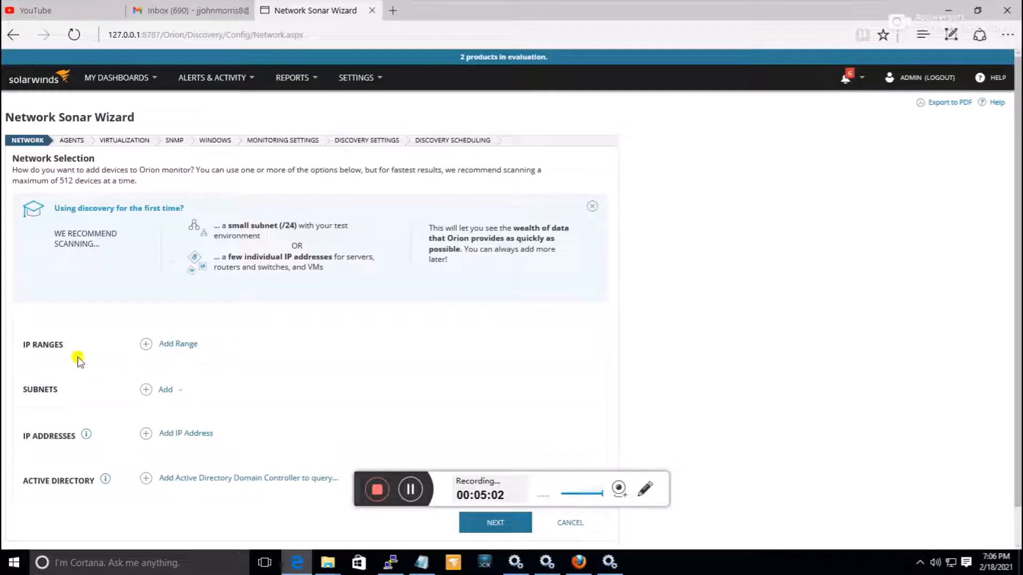
Step: Add an IP range from 10.0.0.1 to 10.0.0.90 to the network selection and continue to the Agents stage
{"action": "left_click", "coordinate": [184, 344]}
{"action": "left_click", "coordinate": [168, 362]}
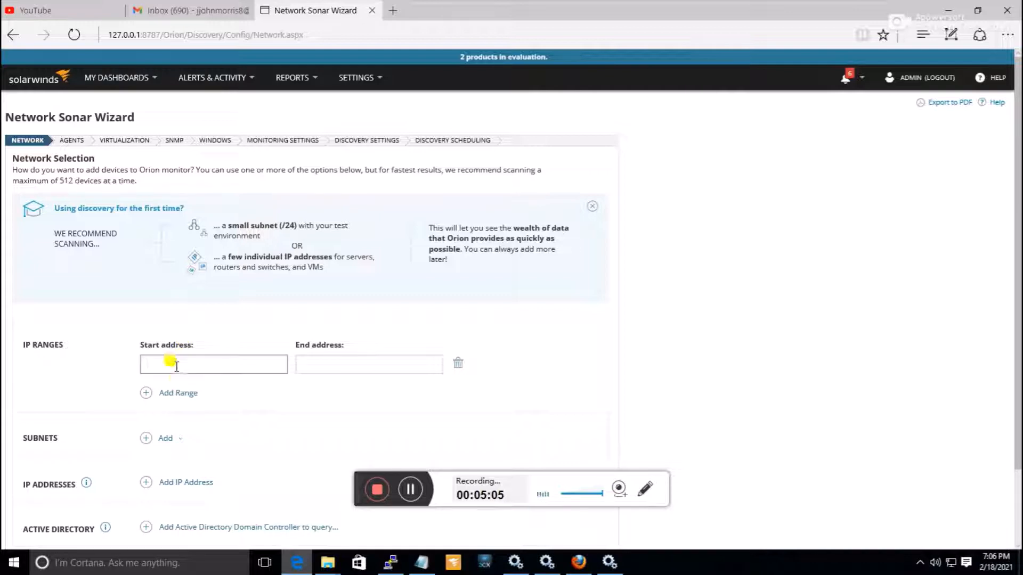
{"action": "type", "text": "10.0.0.1"}
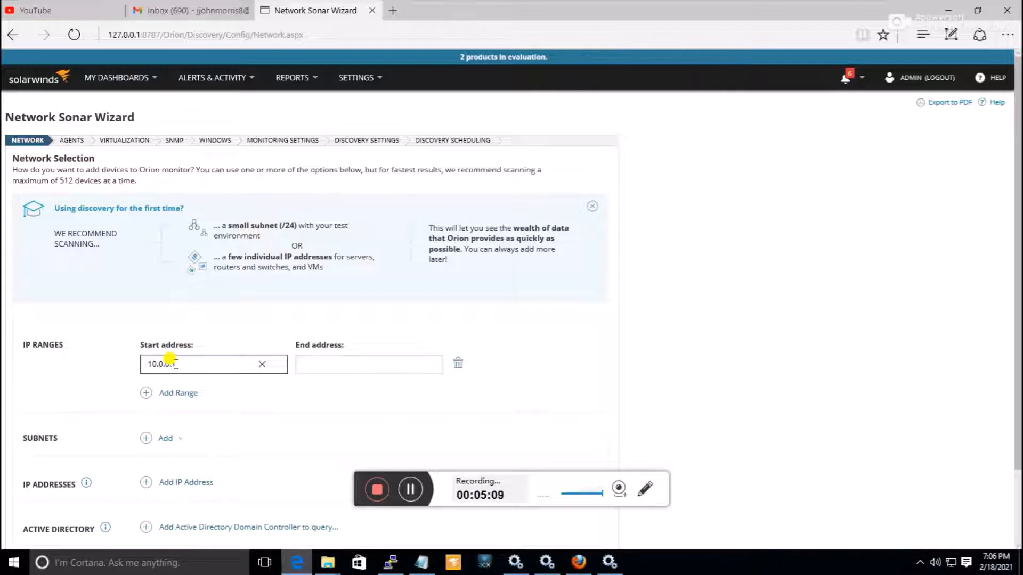
{"action": "key", "text": "Tab"}
{"action": "type", "text": "1"}
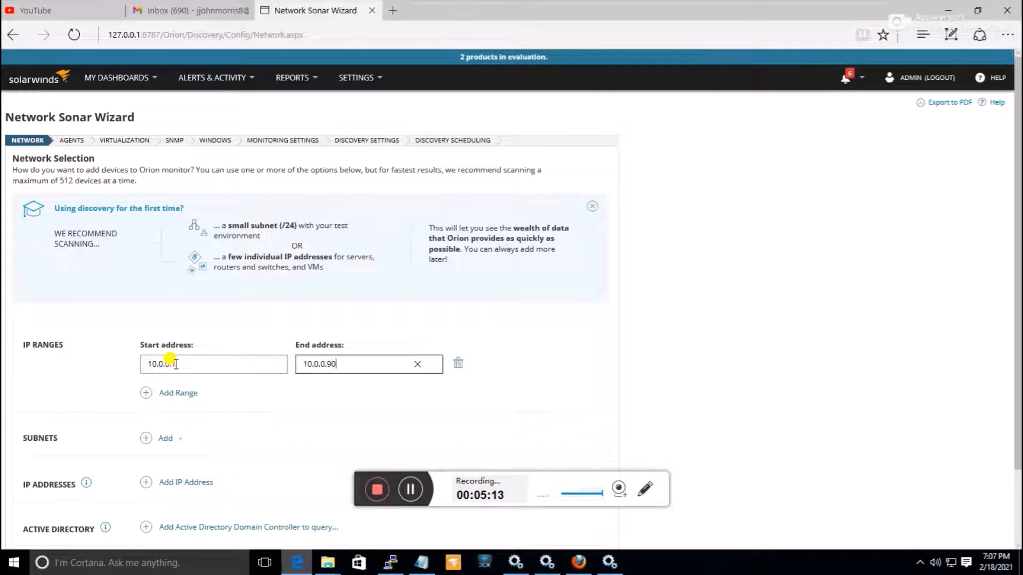
{"action": "scroll", "coordinate": [646, 362], "scroll_direction": "down", "scroll_amount": 2}
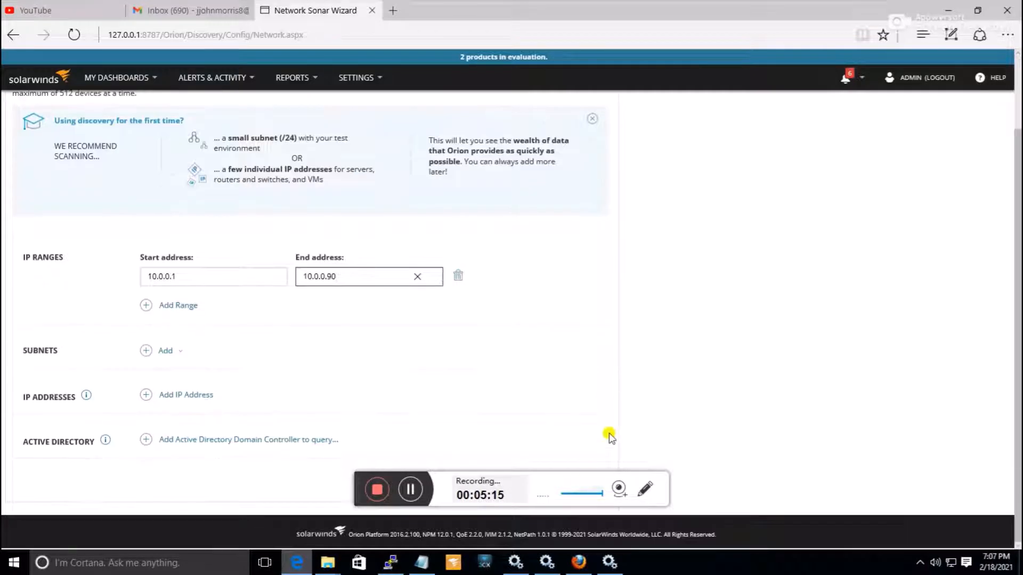
{"action": "scroll", "coordinate": [610, 437], "scroll_direction": "up", "scroll_amount": 2}
{"action": "scroll", "coordinate": [611, 437], "scroll_direction": "down", "scroll_amount": 2}
{"action": "scroll", "coordinate": [458, 315], "scroll_direction": "up", "scroll_amount": 2}
{"action": "scroll", "coordinate": [463, 334], "scroll_direction": "down", "scroll_amount": 2}
{"action": "left_click_drag", "start_coordinate": [359, 488], "coordinate": [675, 361]}
{"action": "left_click", "coordinate": [493, 486]}
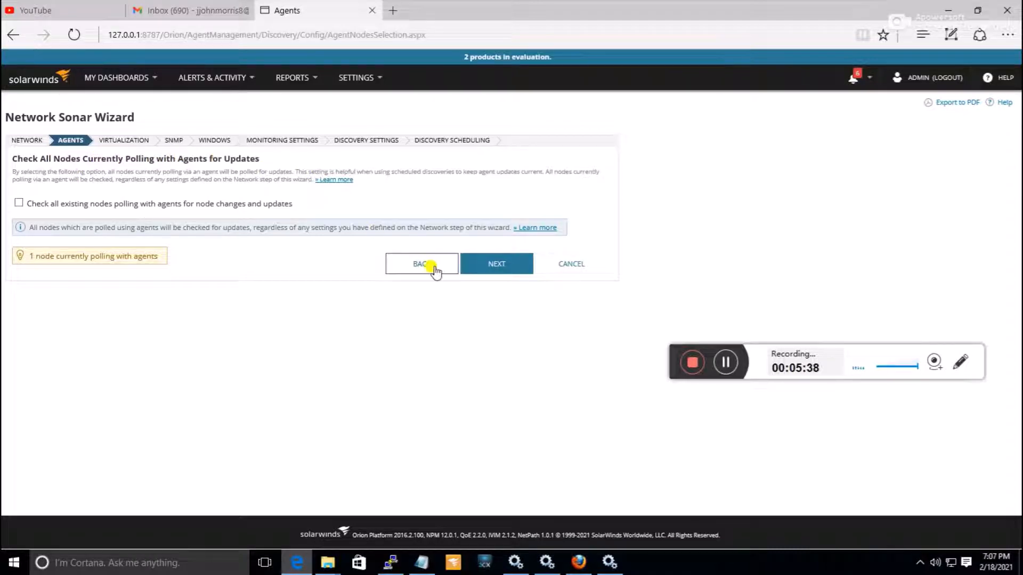
Step: Accept the default agent, virtualization, SNMP and Windows credential settings and continue to Monitoring Settings
{"action": "left_click", "coordinate": [490, 266]}
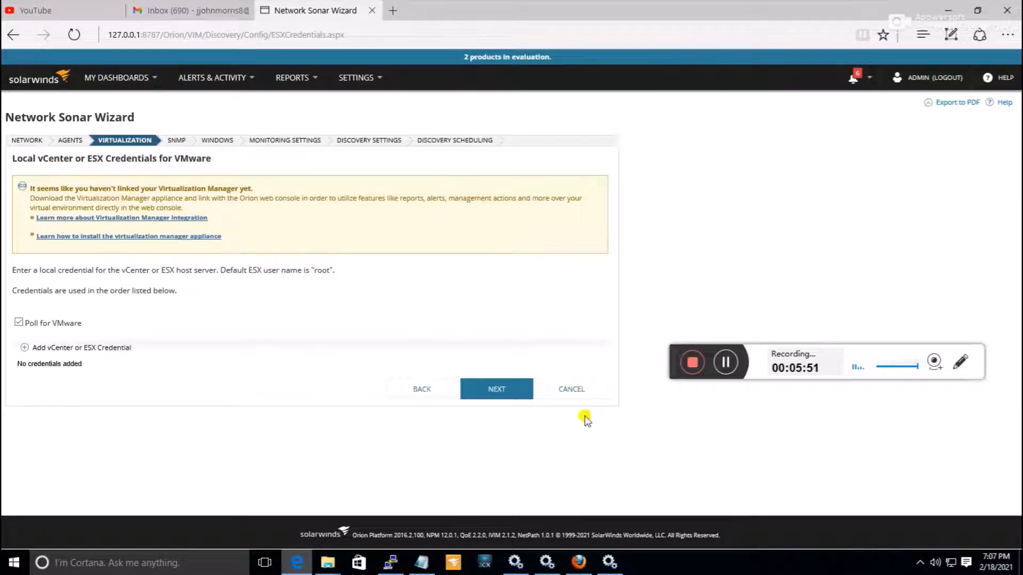
{"action": "left_click", "coordinate": [498, 388]}
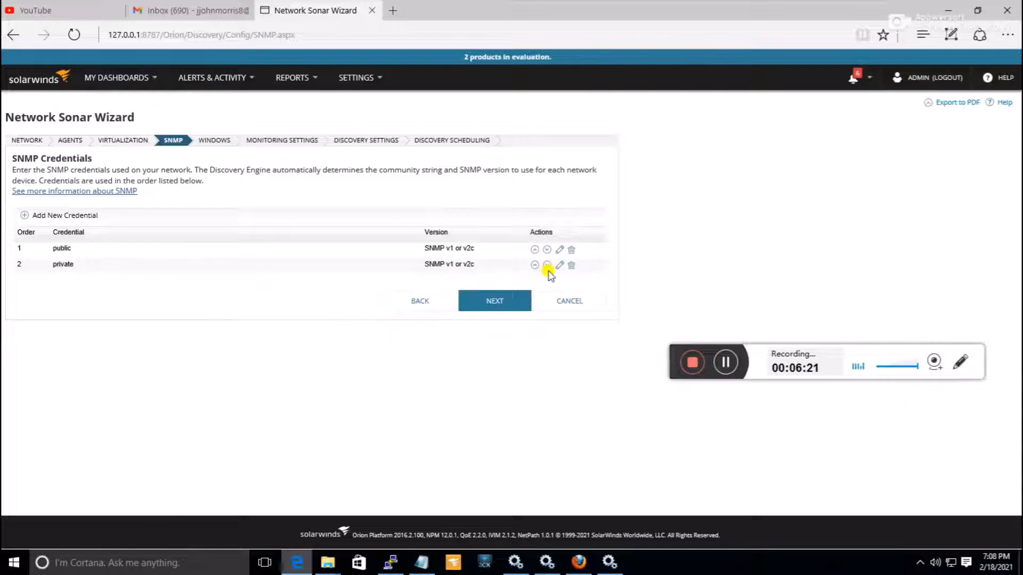
{"action": "left_click", "coordinate": [503, 308]}
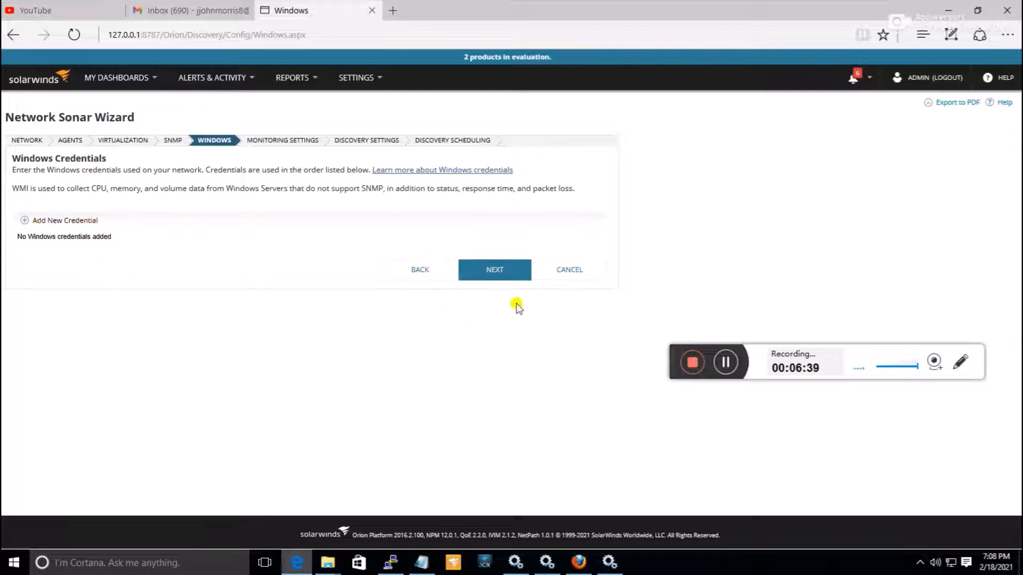
{"action": "left_click", "coordinate": [514, 276]}
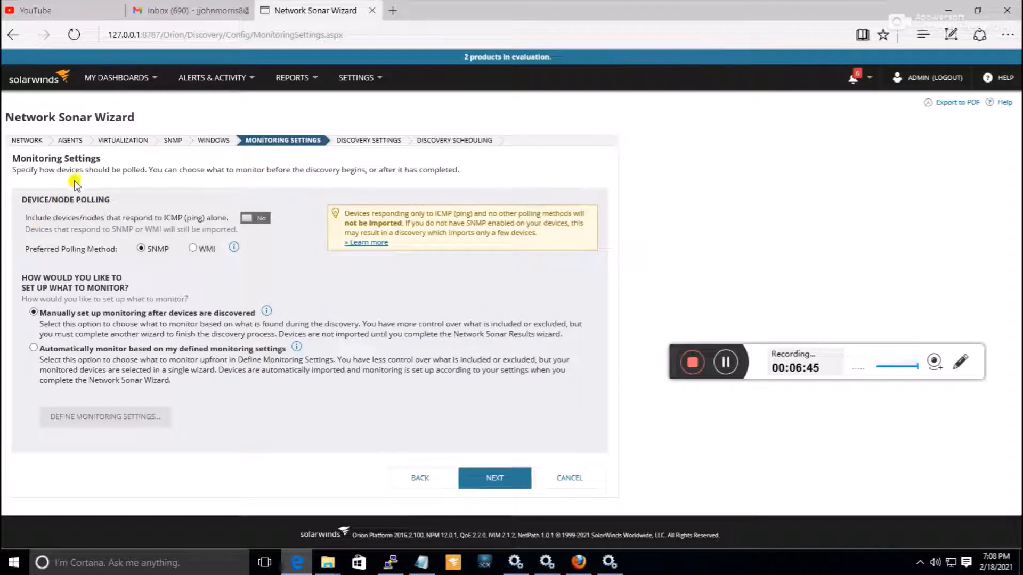
Step: Accept the default monitoring and discovery settings and run the network discovery once, immediately
{"action": "left_click", "coordinate": [505, 482]}
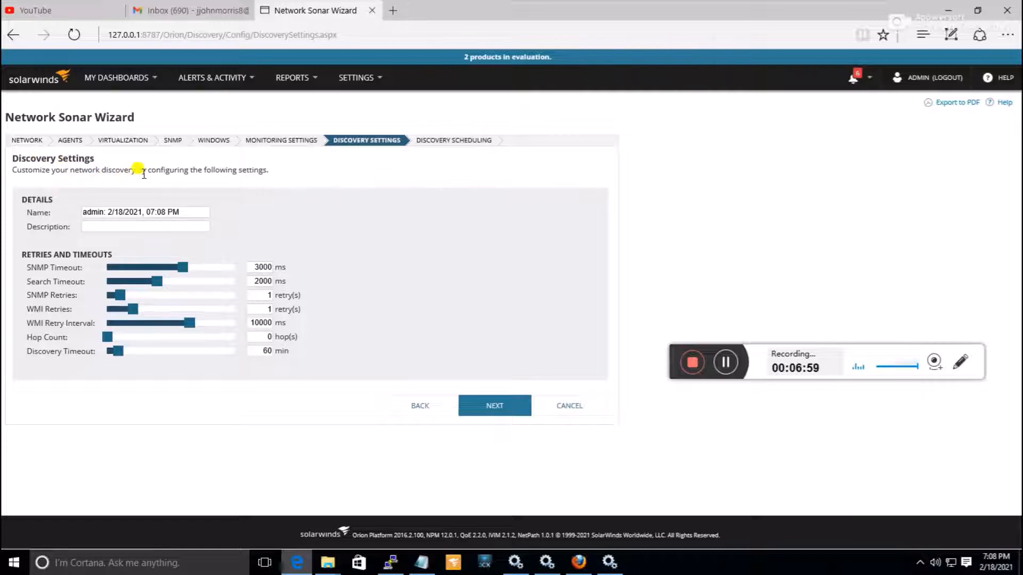
{"action": "left_click", "coordinate": [508, 414]}
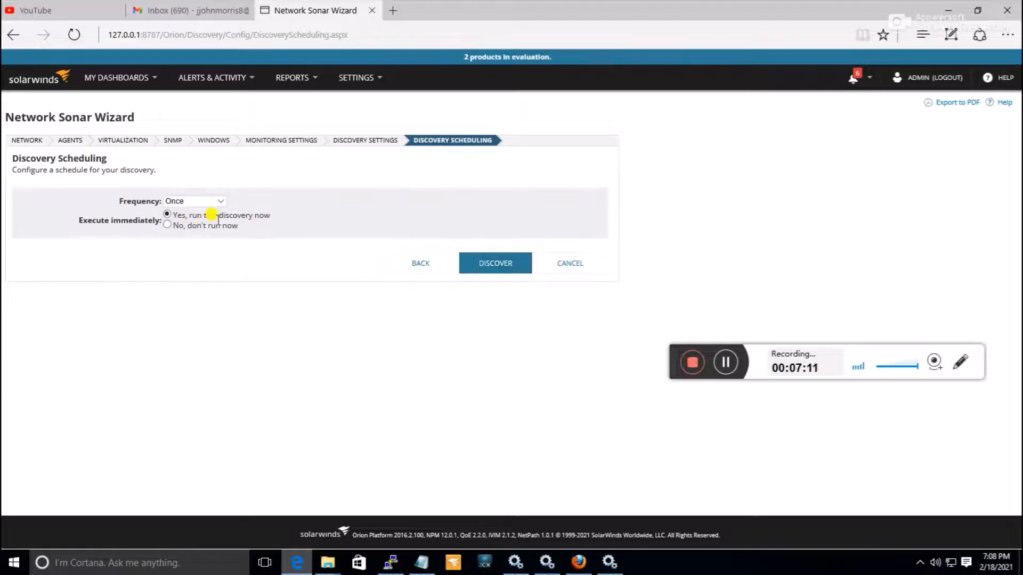
{"action": "left_click", "coordinate": [494, 263]}
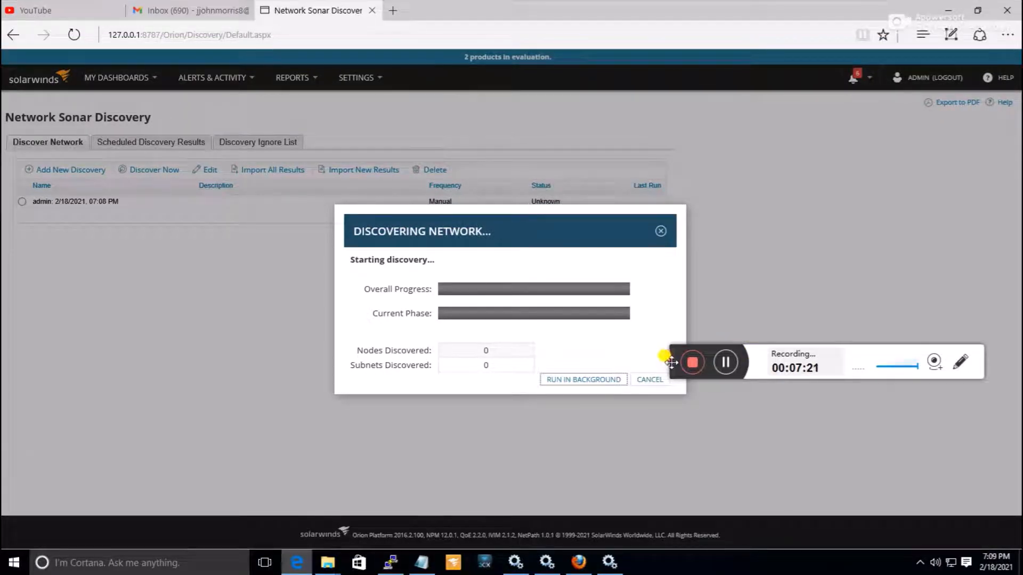
{"action": "left_click_drag", "start_coordinate": [671, 362], "coordinate": [707, 322]}
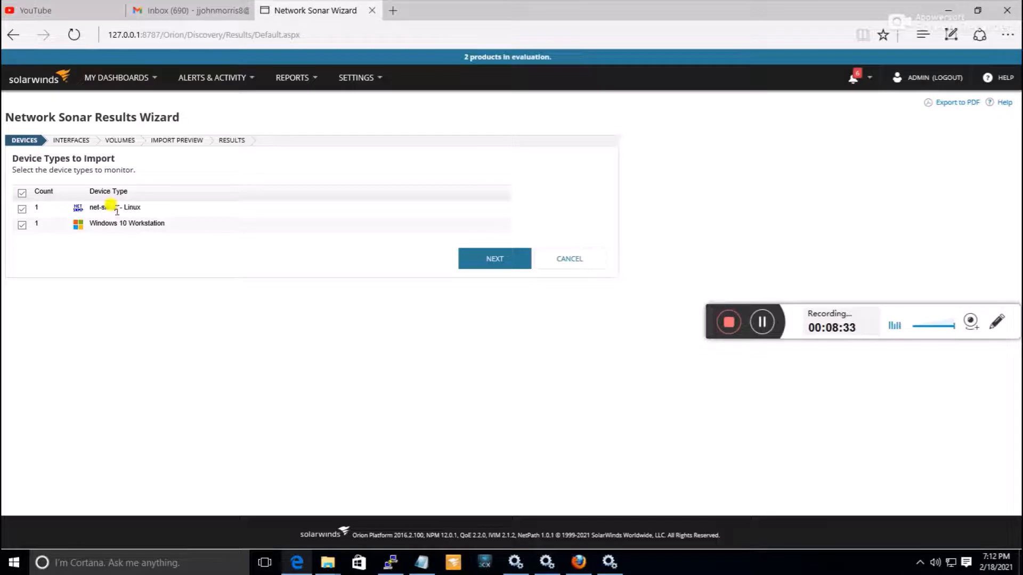
Step: Keep both device types and add Operationally down and Administratively shutdown to the interface status criteria, continuing to the volume types
{"action": "left_click", "coordinate": [479, 264]}
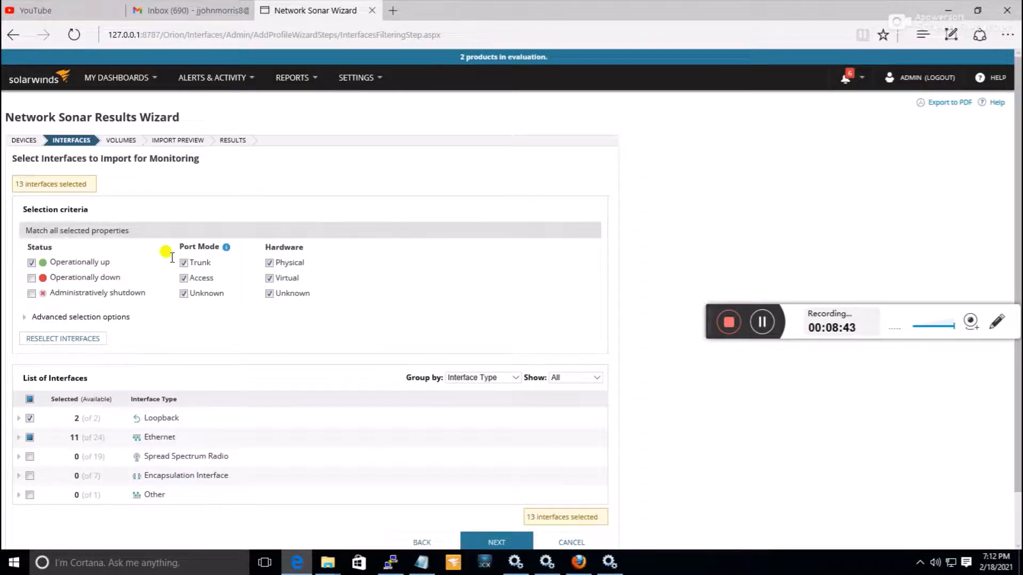
{"action": "scroll", "coordinate": [75, 201], "scroll_direction": "down", "scroll_amount": 1}
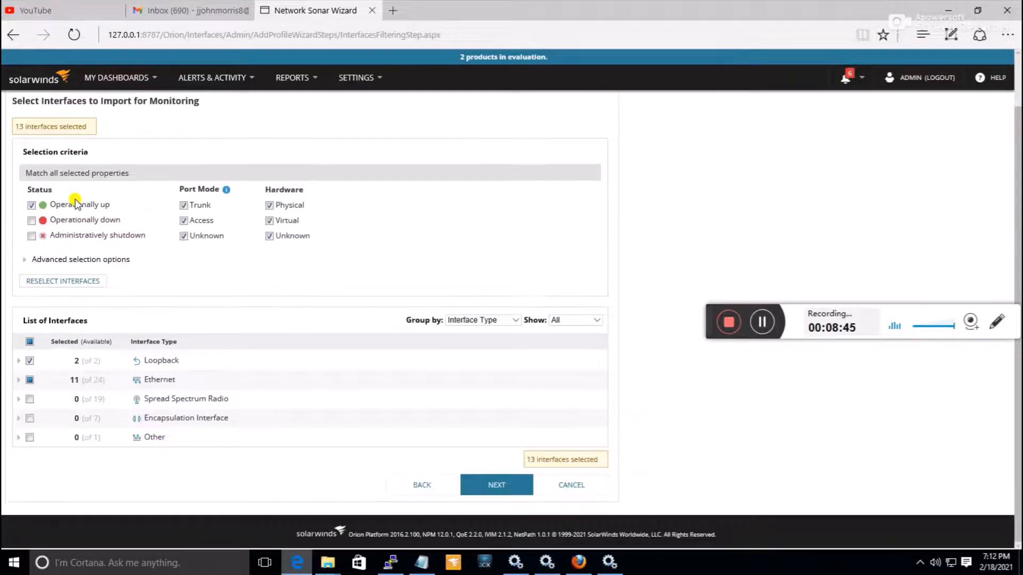
{"action": "scroll", "coordinate": [75, 192], "scroll_direction": "up", "scroll_amount": 1}
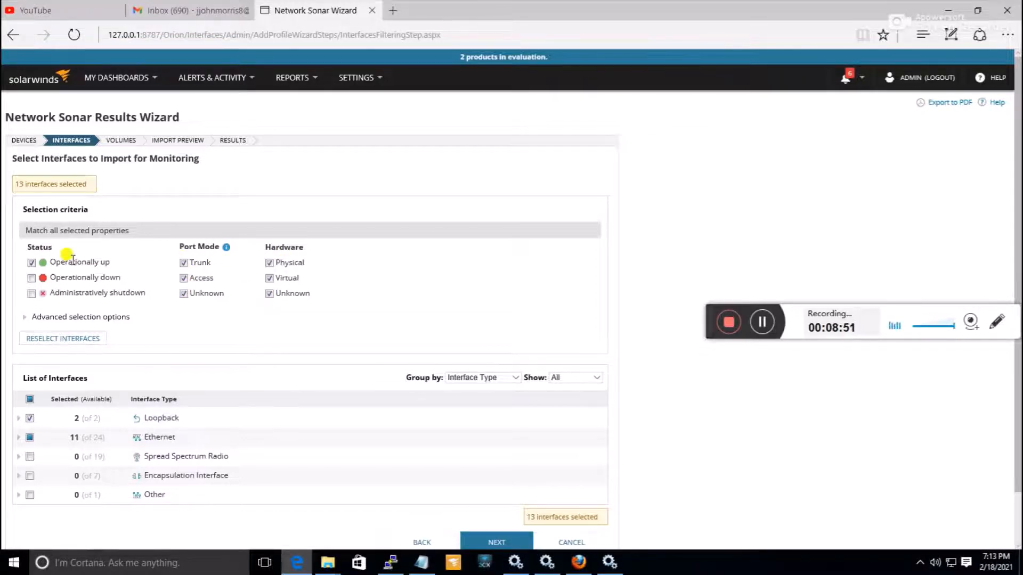
{"action": "left_click", "coordinate": [31, 278]}
{"action": "left_click", "coordinate": [30, 293]}
{"action": "scroll", "coordinate": [120, 325], "scroll_direction": "down", "scroll_amount": 1}
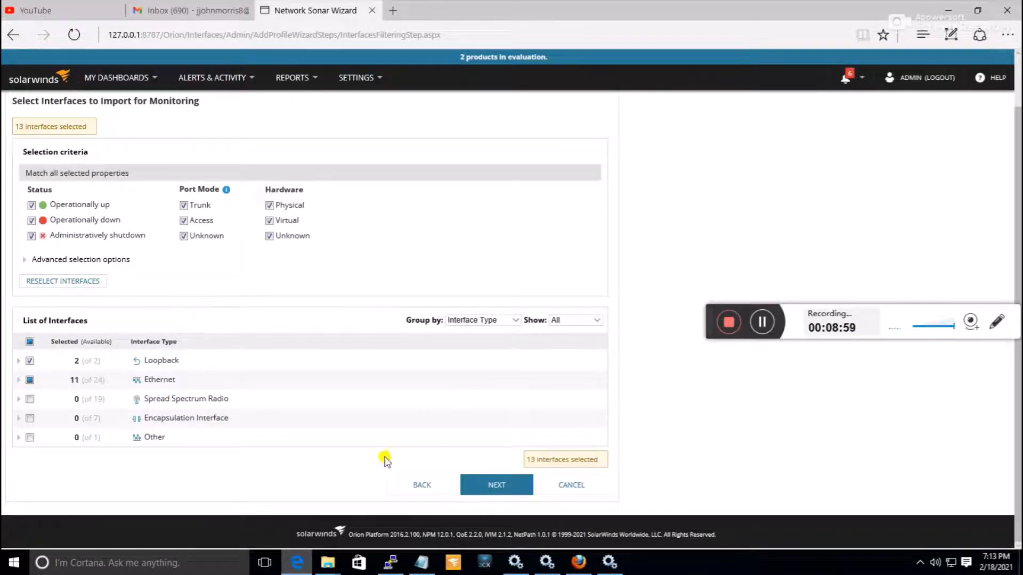
{"action": "left_click", "coordinate": [519, 493]}
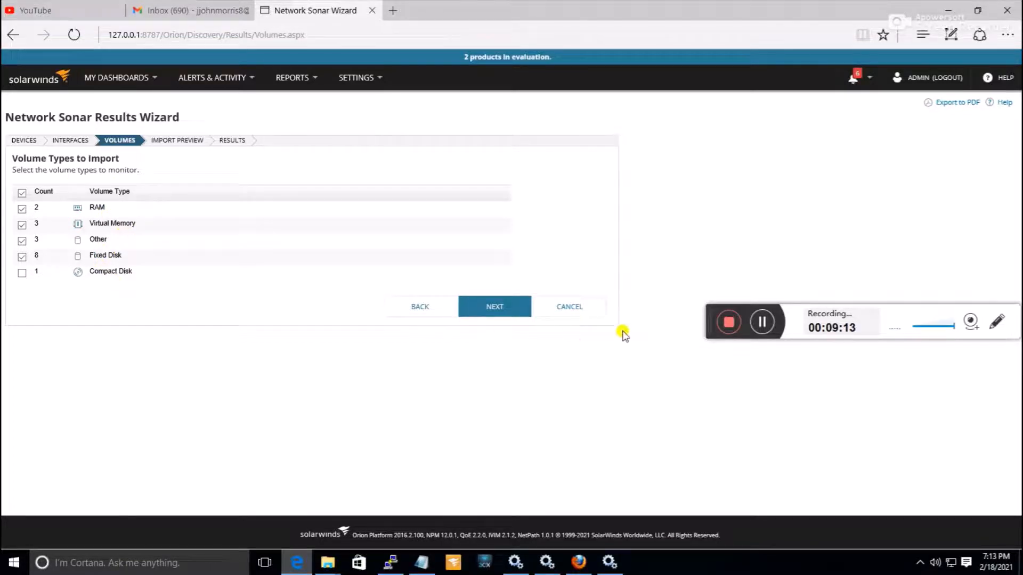
Step: Include the Compact Disk volume type for monitoring and continue to the import preview
{"action": "left_click", "coordinate": [22, 274]}
{"action": "left_click", "coordinate": [498, 308]}
{"action": "left_click", "coordinate": [496, 308]}
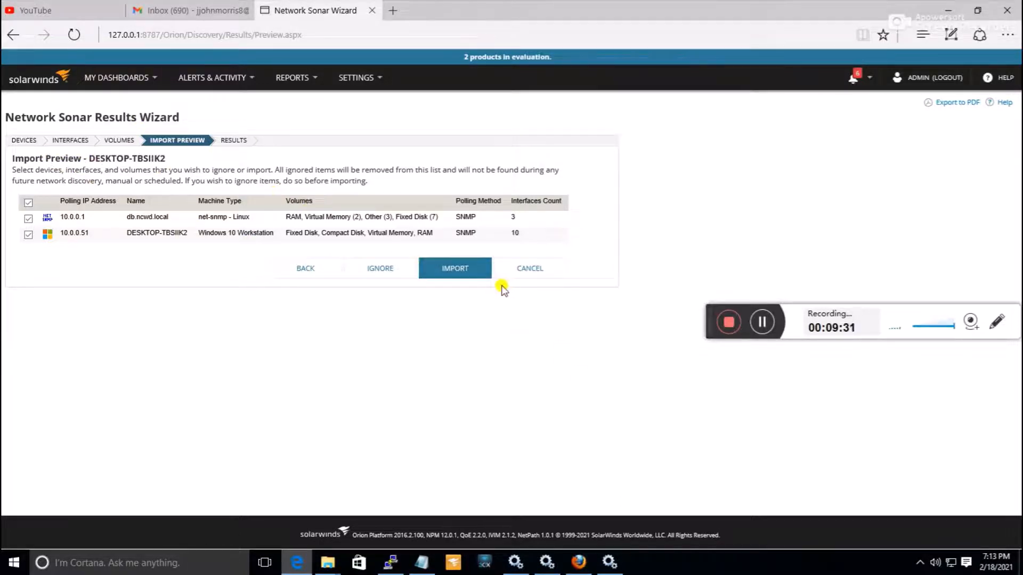
Step: Import the previewed devices, finish the results wizard and open the home Summary dashboard
{"action": "left_click", "coordinate": [456, 268]}
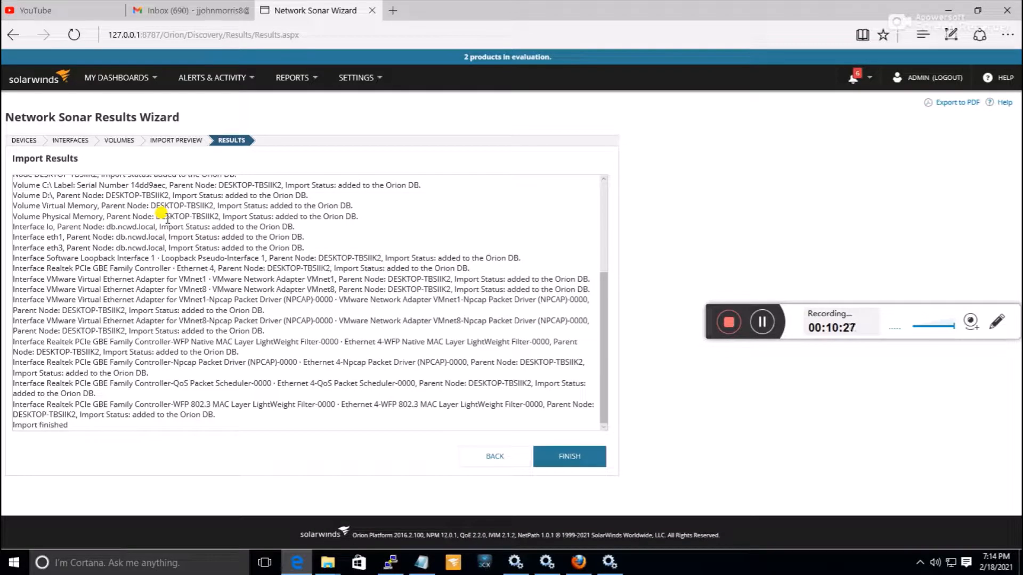
{"action": "left_click", "coordinate": [575, 459]}
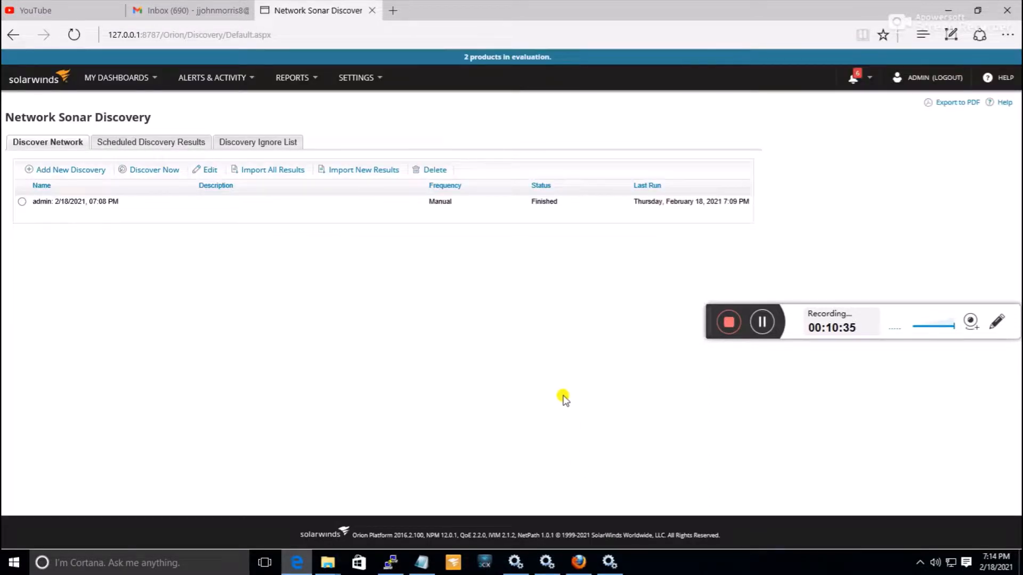
{"action": "mouse_move", "coordinate": [109, 83]}
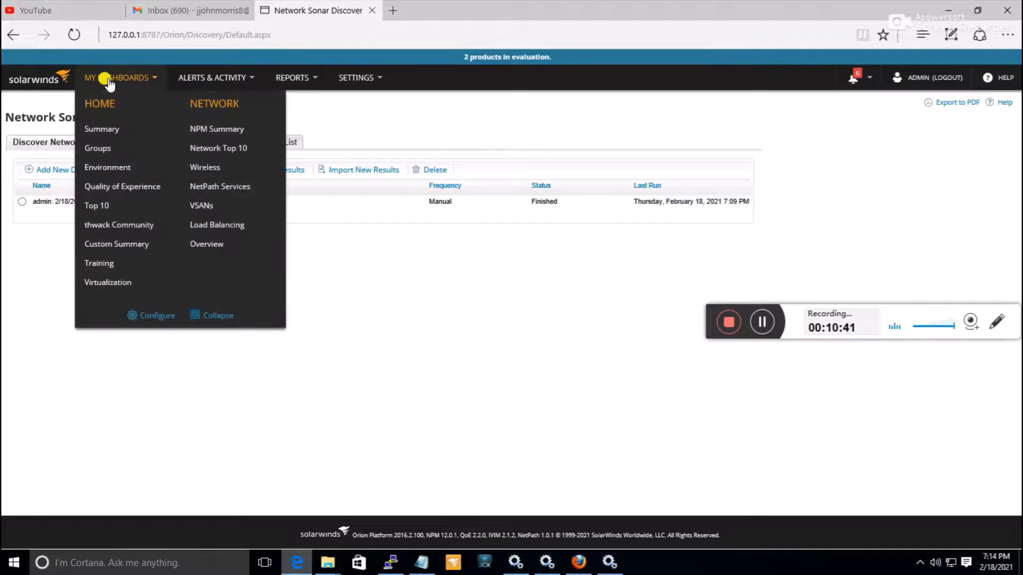
{"action": "left_click", "coordinate": [112, 129]}
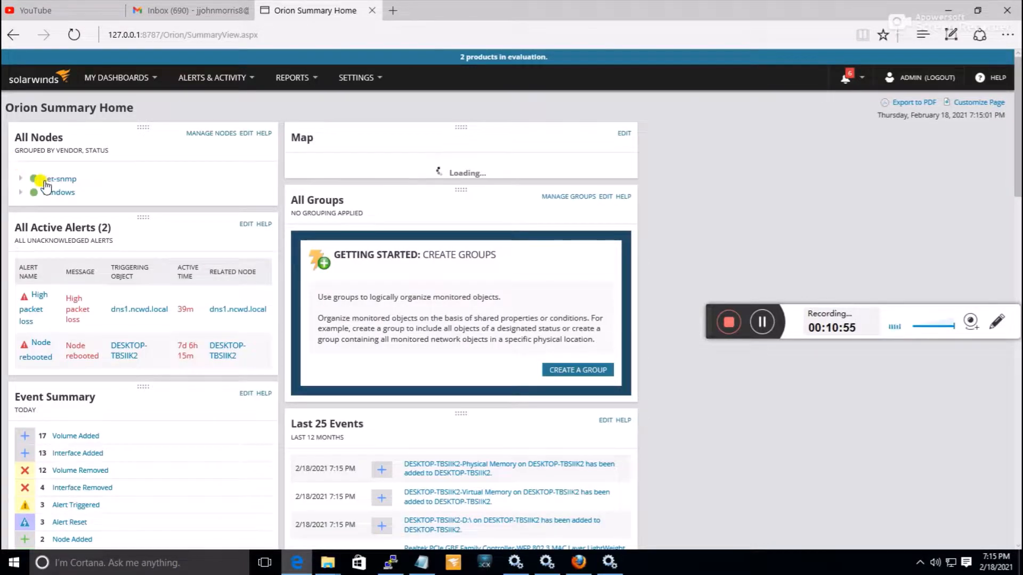
Step: Expand the net-snmp group and its Up status in All Nodes, and open the db.ncwd.local node details
{"action": "left_click", "coordinate": [40, 180]}
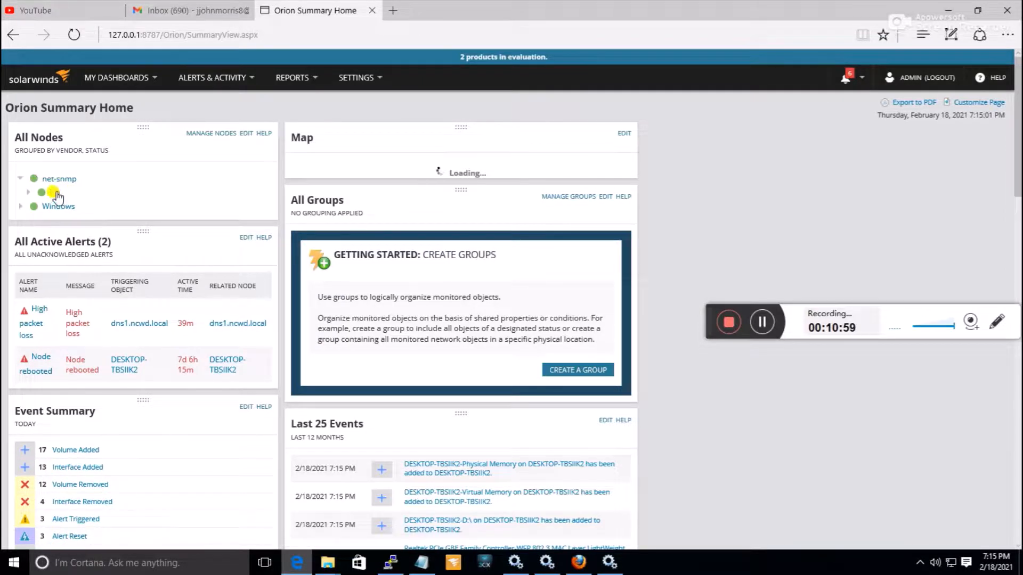
{"action": "left_click", "coordinate": [55, 194]}
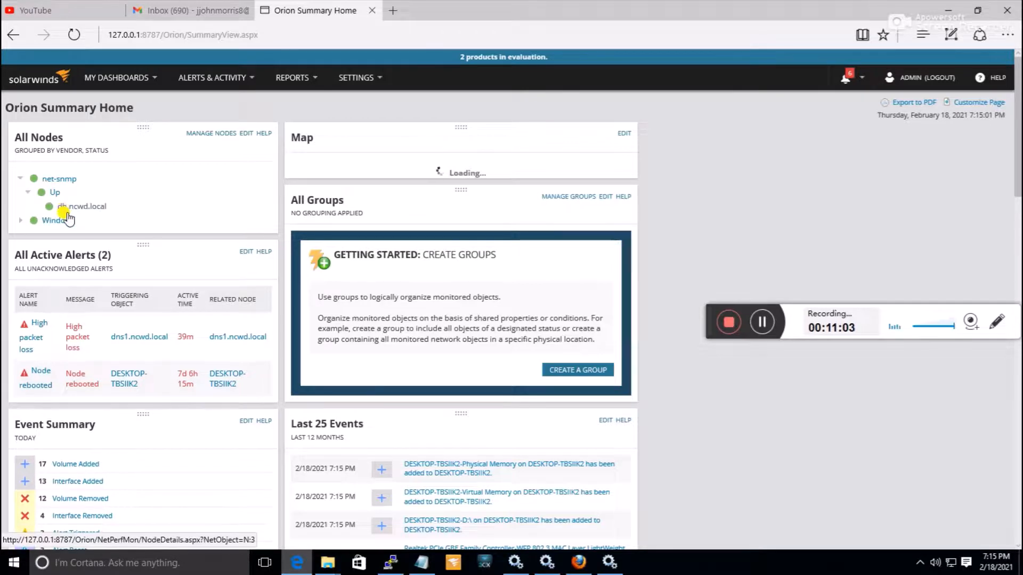
{"action": "left_click", "coordinate": [89, 209]}
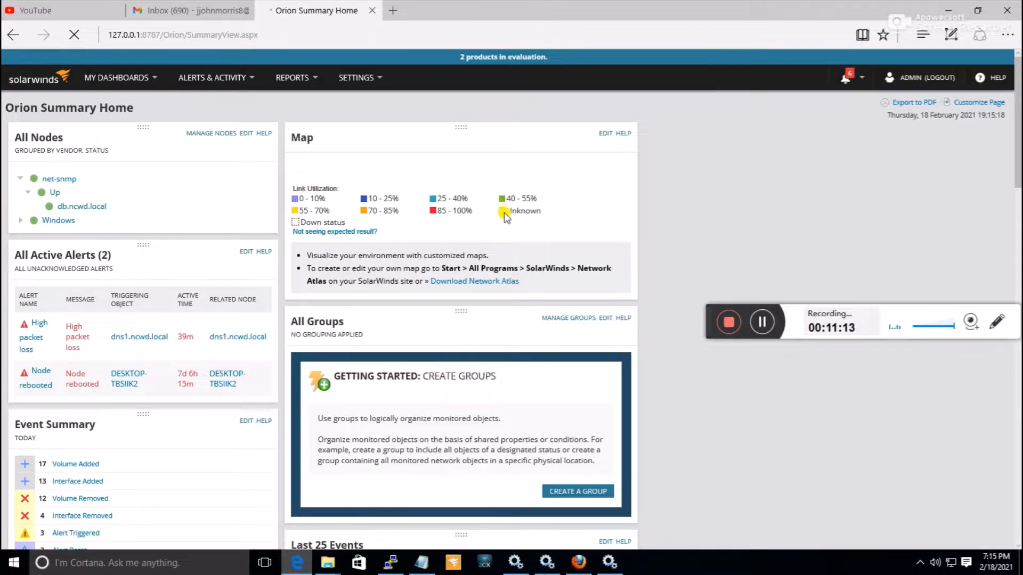
Step: Examine the Event Summary, Last 25 Events and active alerts on the Summary dashboard
{"action": "scroll", "coordinate": [505, 215], "scroll_direction": "down", "scroll_amount": 6}
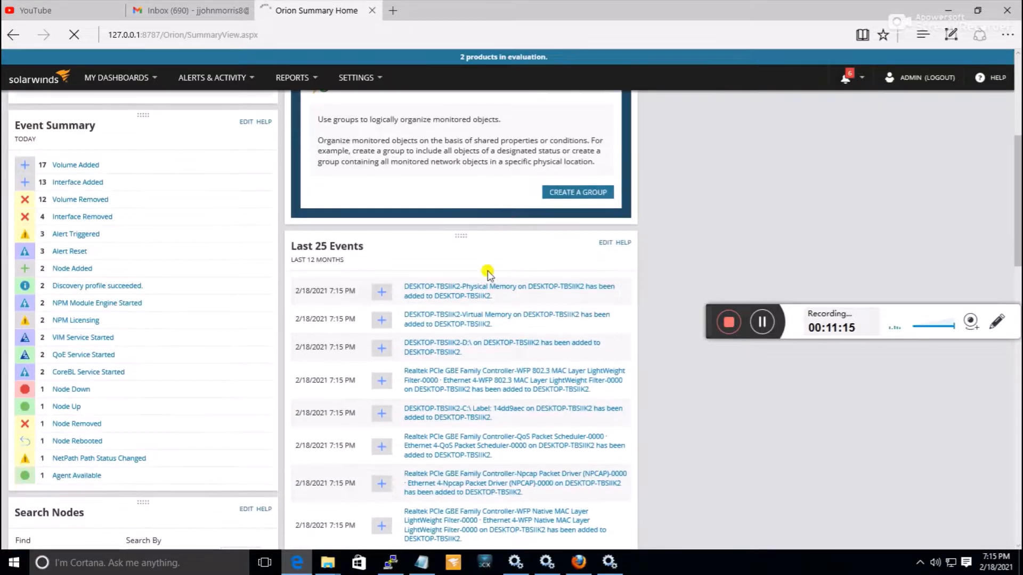
{"action": "scroll", "coordinate": [434, 326], "scroll_direction": "down", "scroll_amount": 3}
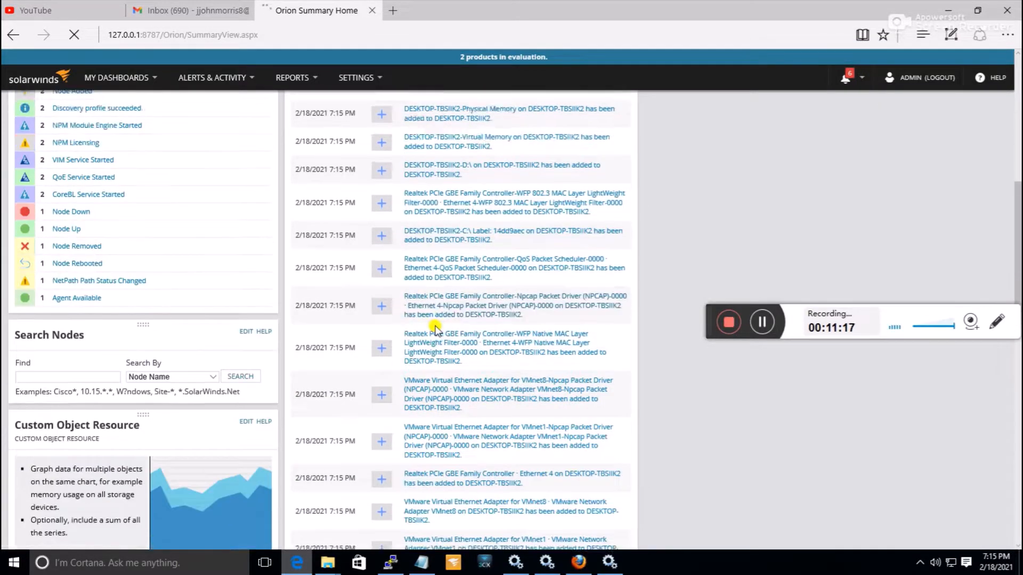
{"action": "scroll", "coordinate": [436, 329], "scroll_direction": "up", "scroll_amount": 3}
{"action": "scroll", "coordinate": [405, 313], "scroll_direction": "down", "scroll_amount": 4}
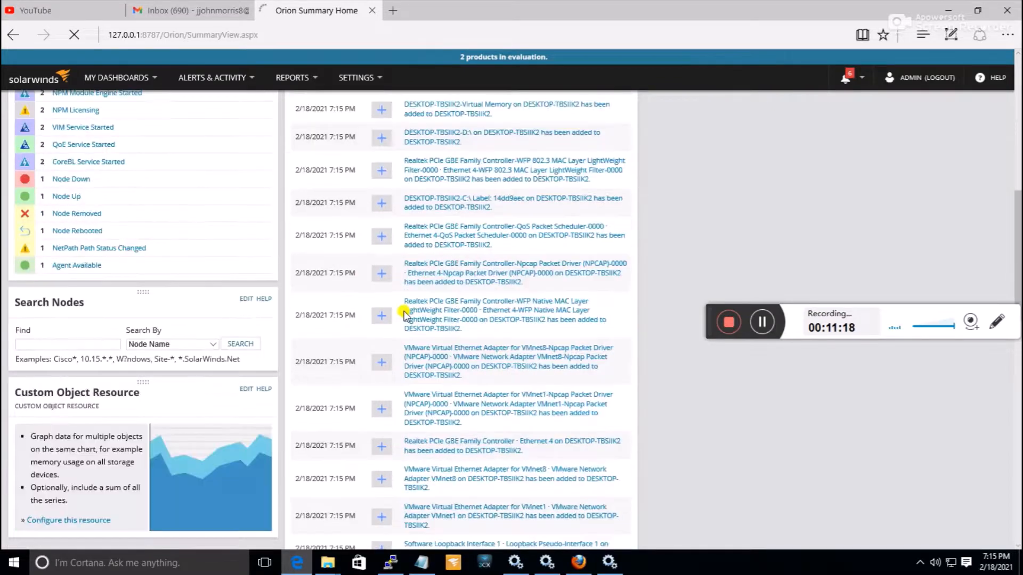
{"action": "scroll", "coordinate": [406, 314], "scroll_direction": "down", "scroll_amount": 2}
{"action": "scroll", "coordinate": [404, 313], "scroll_direction": "up", "scroll_amount": 5}
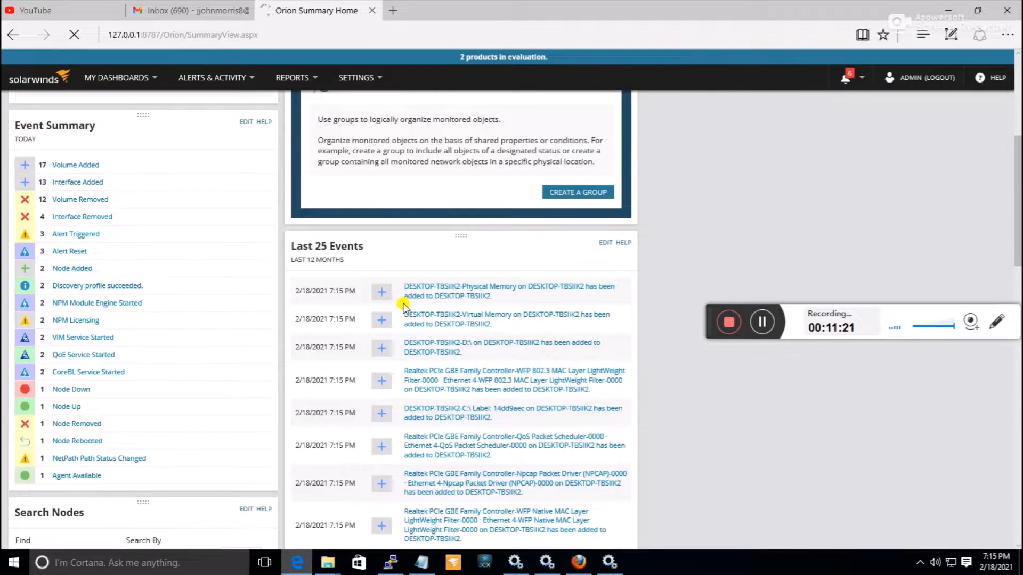
{"action": "scroll", "coordinate": [240, 287], "scroll_direction": "up", "scroll_amount": 2}
{"action": "scroll", "coordinate": [239, 281], "scroll_direction": "down", "scroll_amount": 2}
{"action": "scroll", "coordinate": [226, 260], "scroll_direction": "up", "scroll_amount": 1}
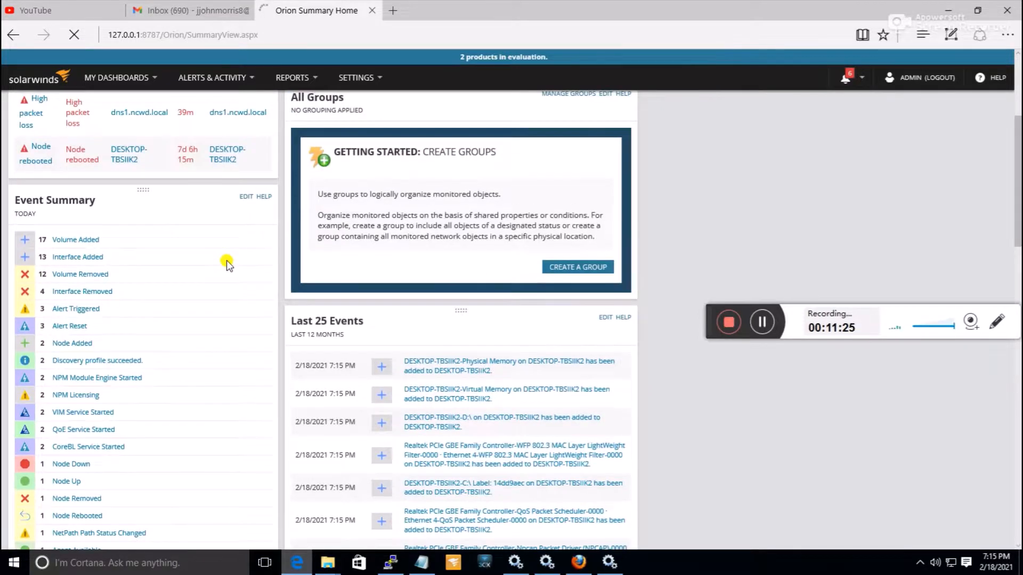
{"action": "scroll", "coordinate": [225, 259], "scroll_direction": "up", "scroll_amount": 5}
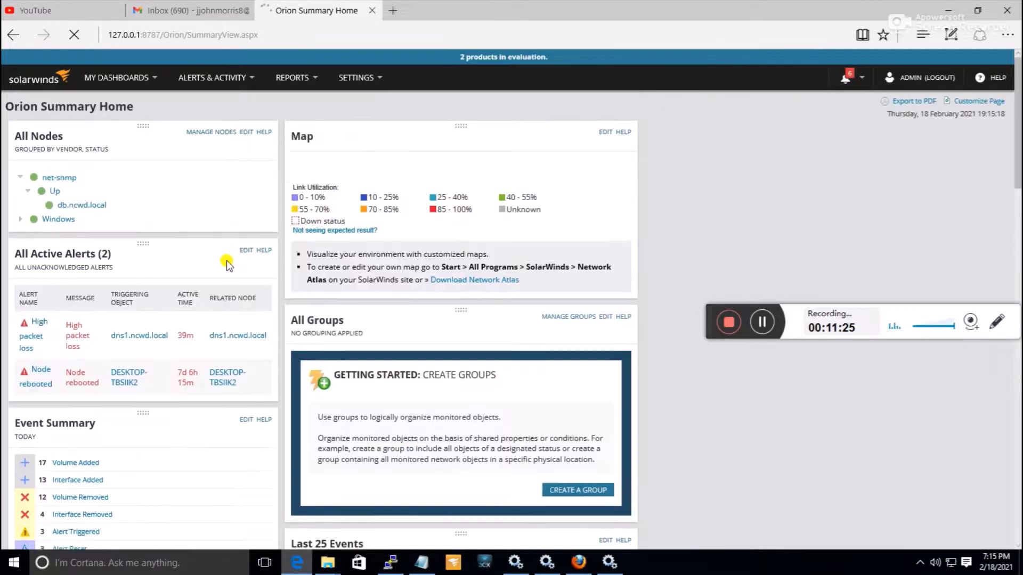
Step: Return from the node details to the home Summary dashboard and expand the Windows group in All Nodes
{"action": "left_click", "coordinate": [61, 221]}
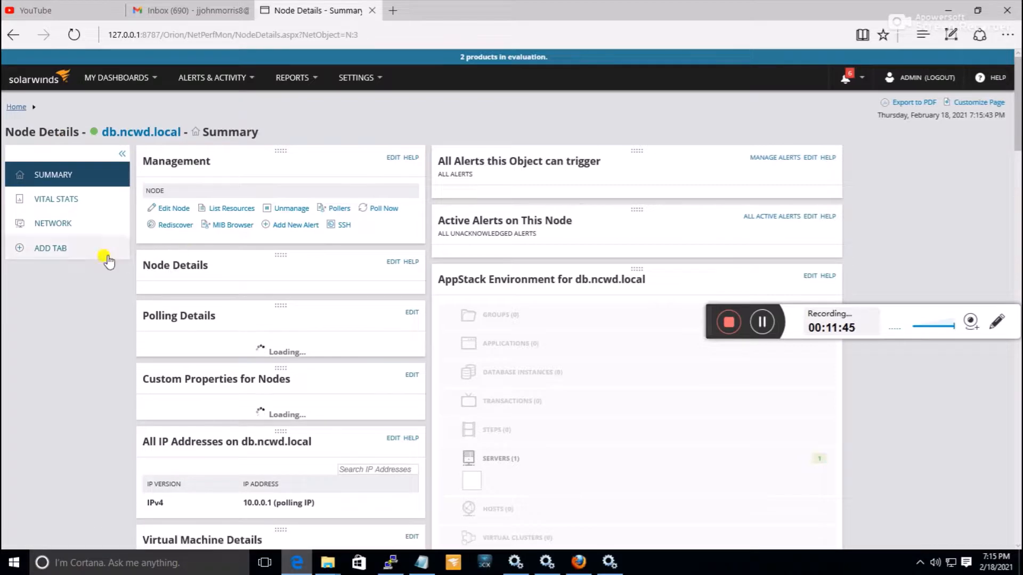
{"action": "left_click", "coordinate": [9, 44]}
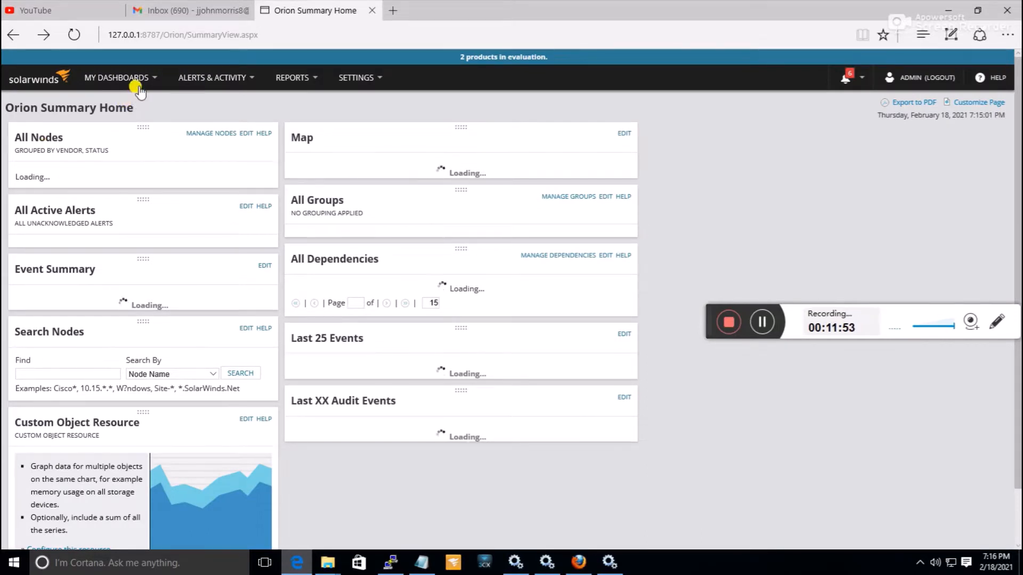
{"action": "mouse_move", "coordinate": [131, 90]}
{"action": "left_click", "coordinate": [102, 134]}
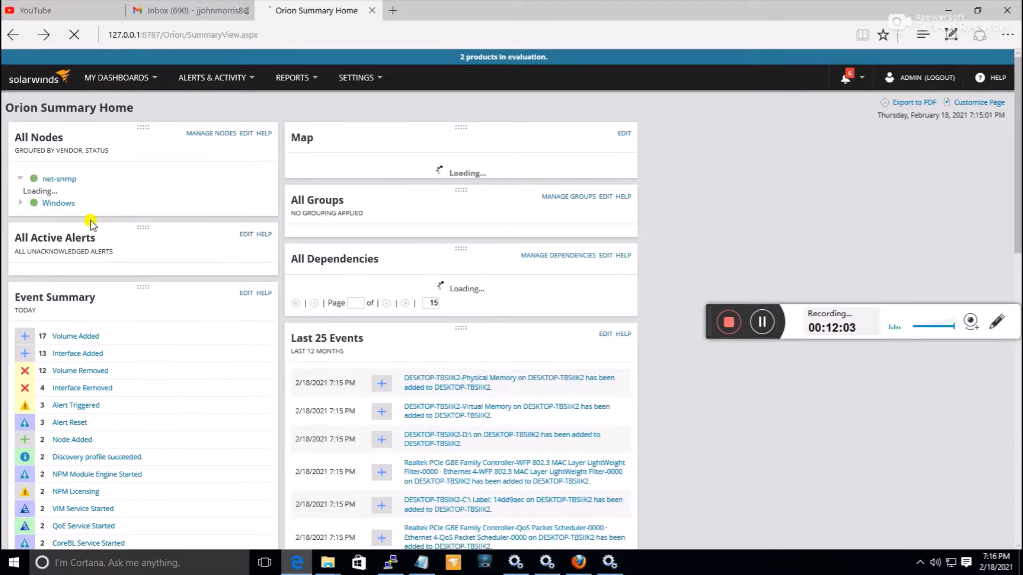
{"action": "left_click", "coordinate": [58, 204]}
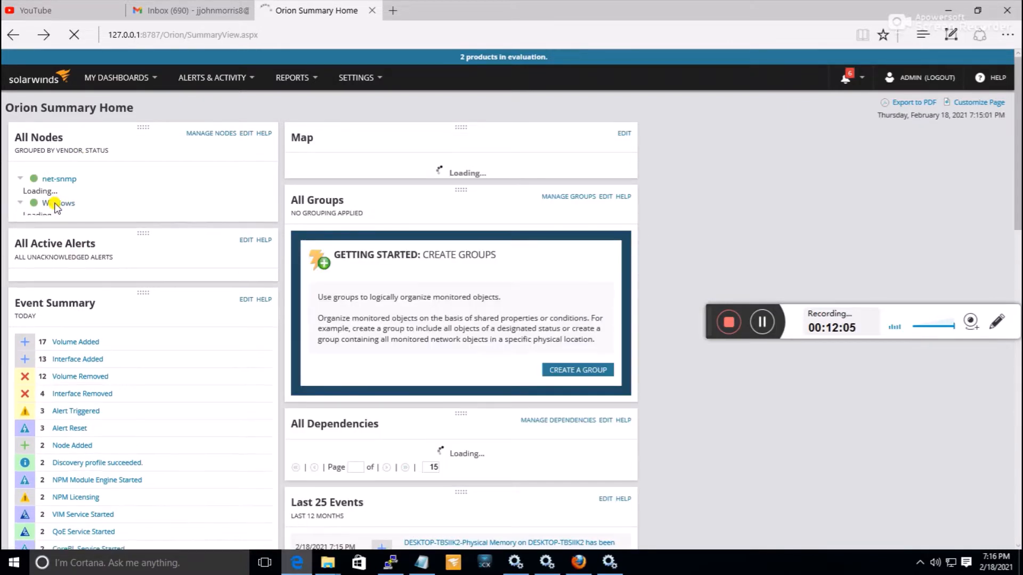